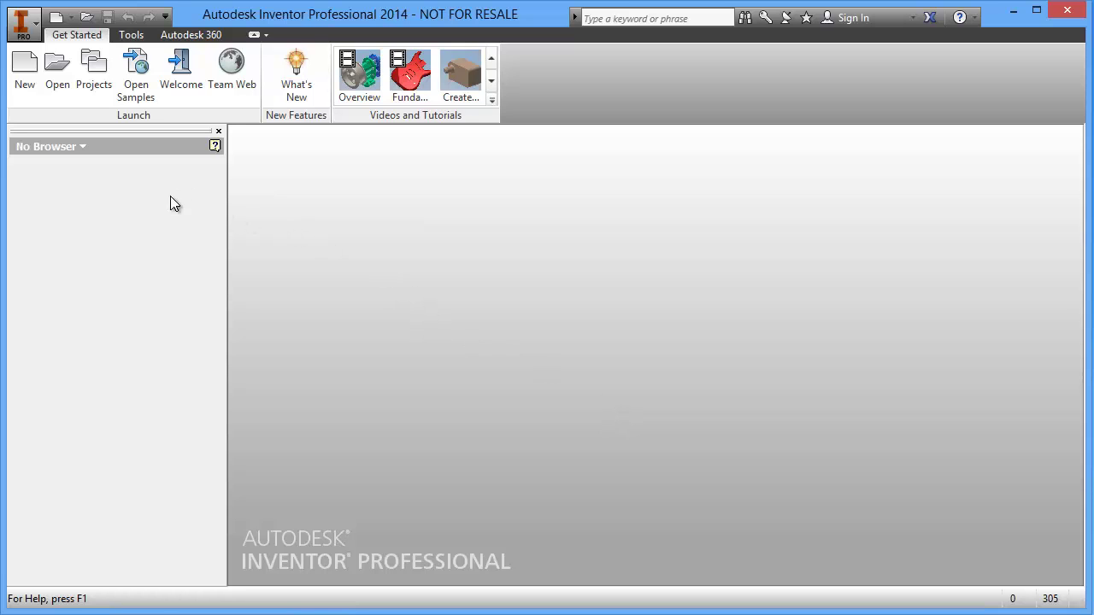
Create a new assembly from the DigiPara Liftdesigner Elevator (mm).iam template.
click(25, 77)
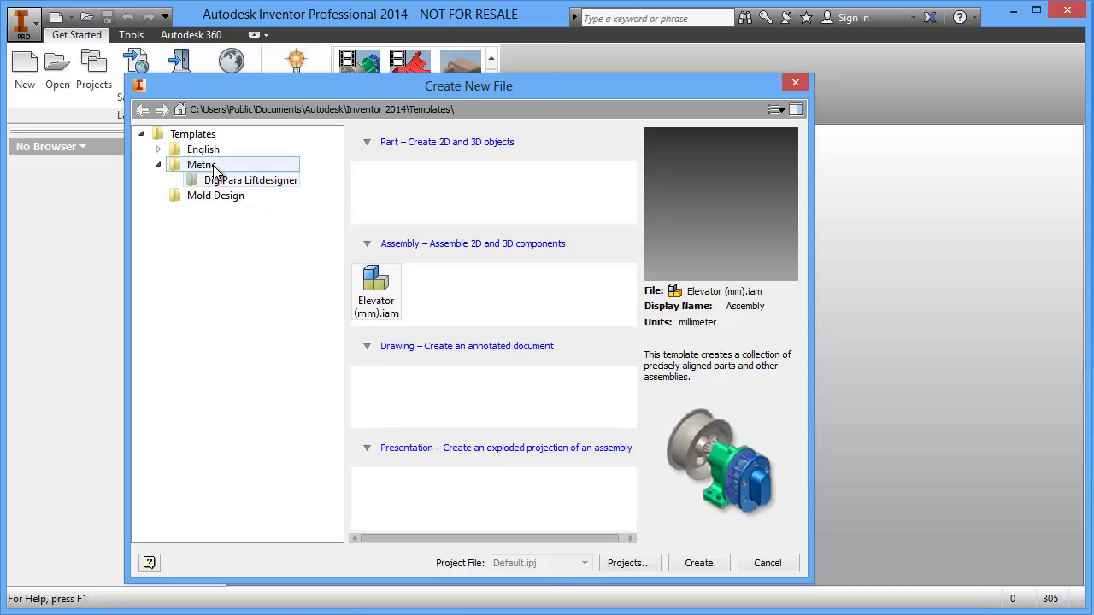
click(212, 179)
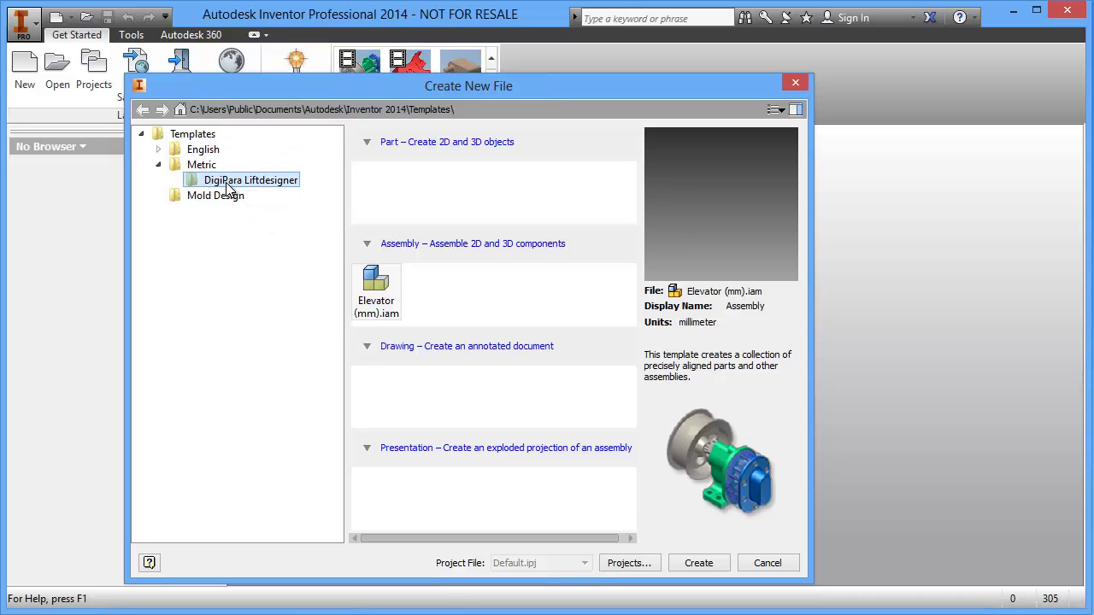
click(376, 291)
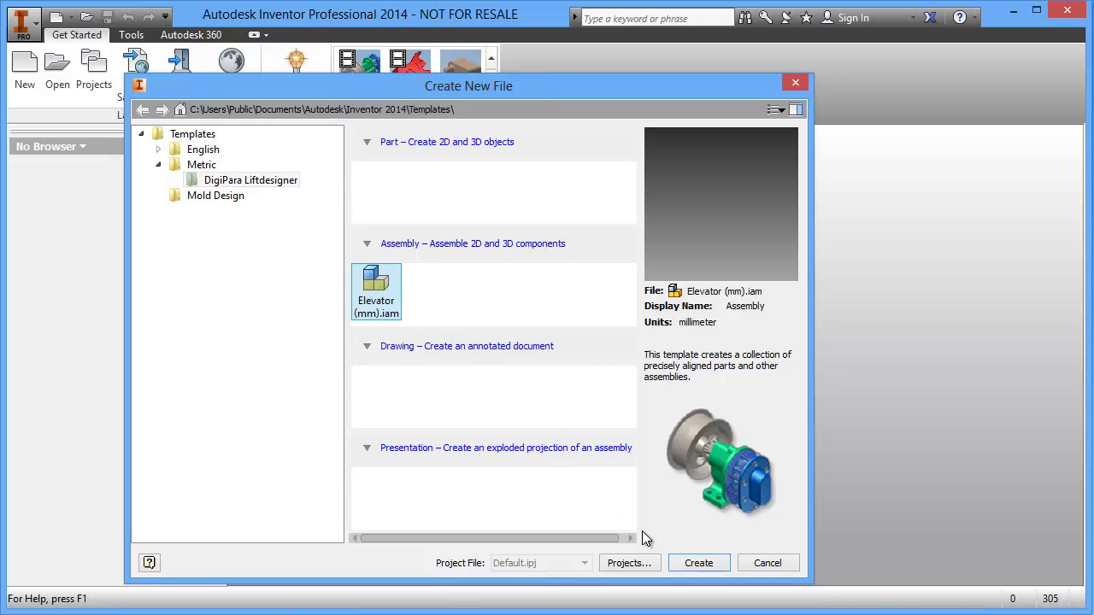
click(700, 561)
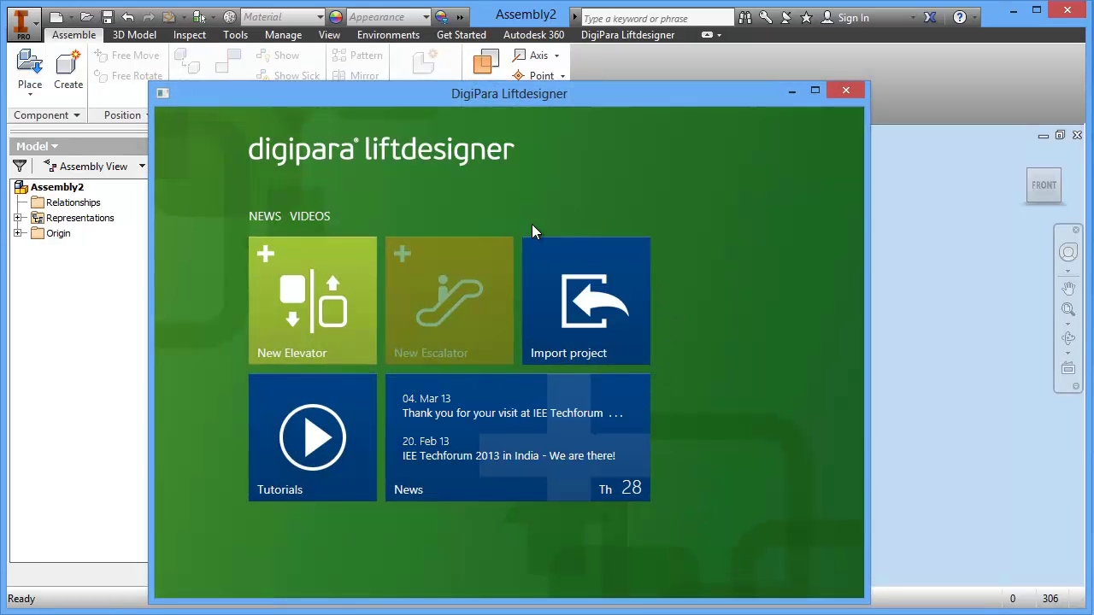
Start a new elevator, accept project and drive data, and pick the first car-door layout.
click(317, 315)
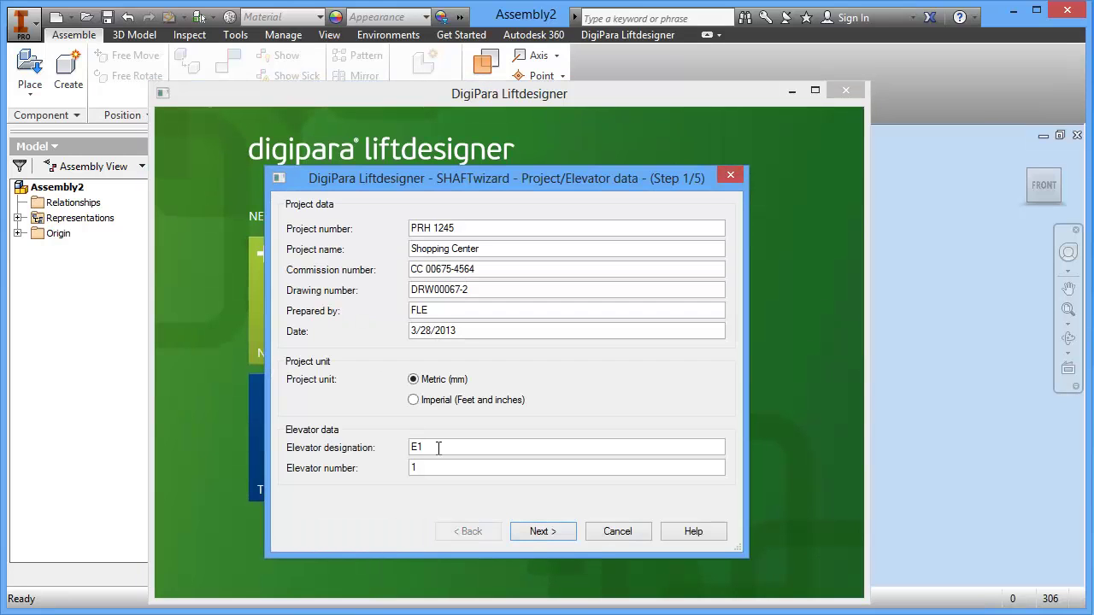
click(551, 533)
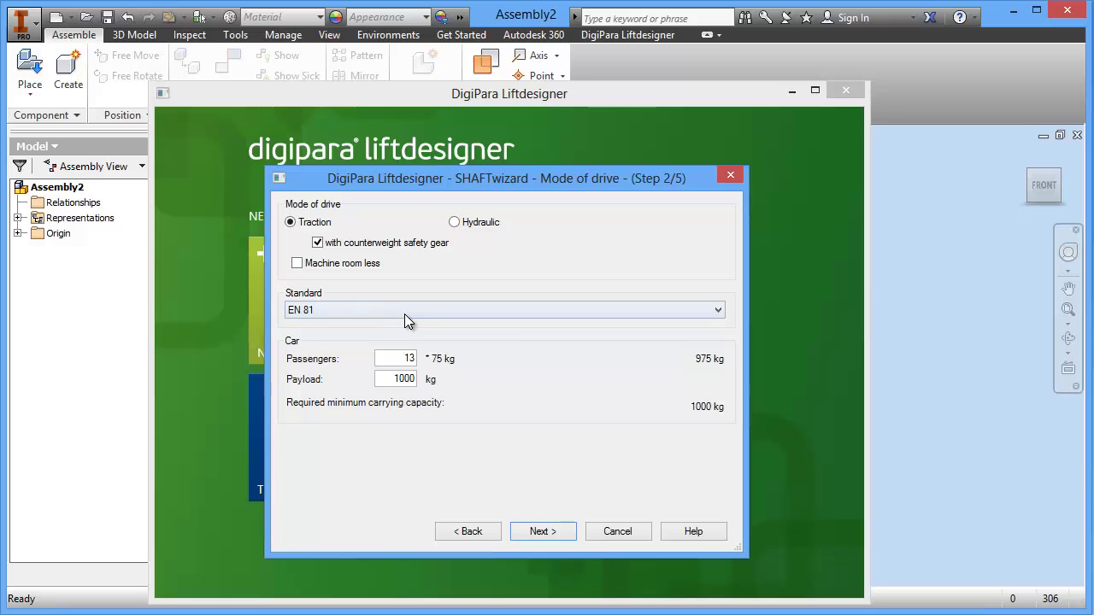
click(548, 531)
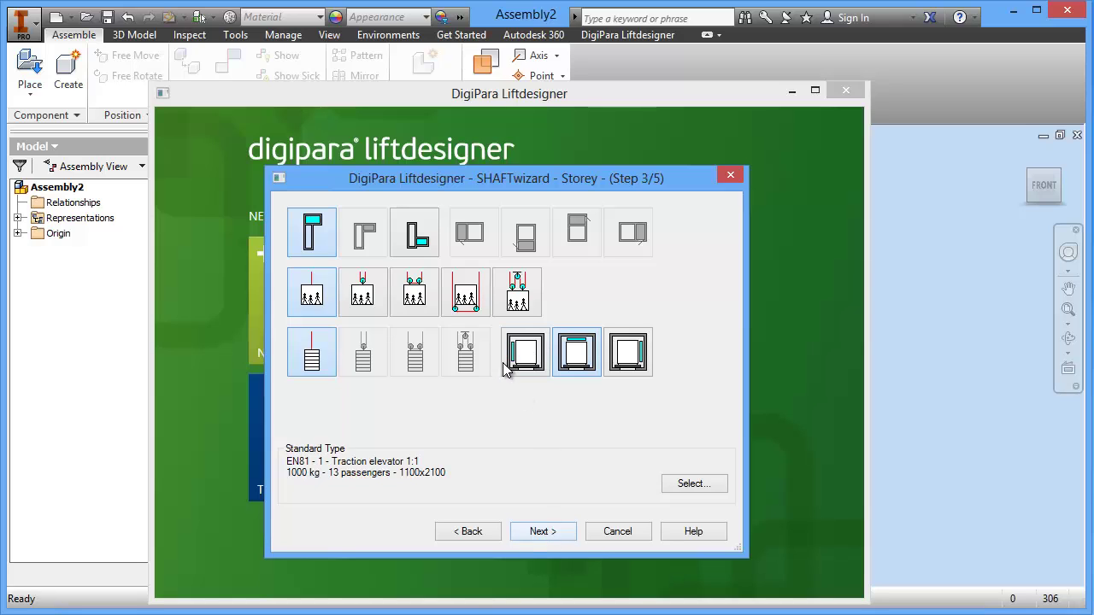
click(514, 356)
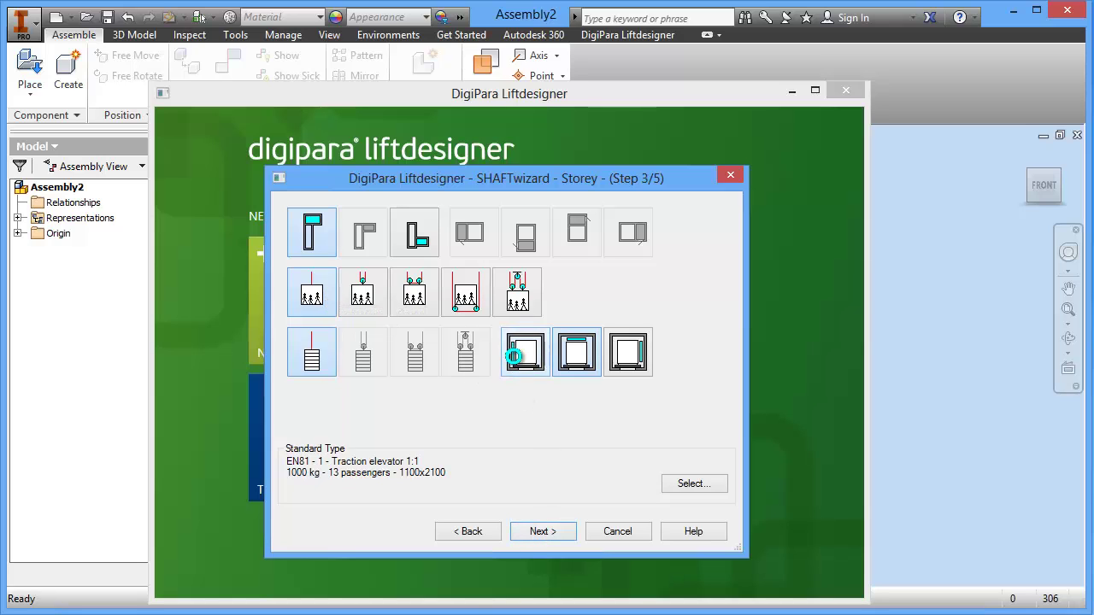
click(552, 534)
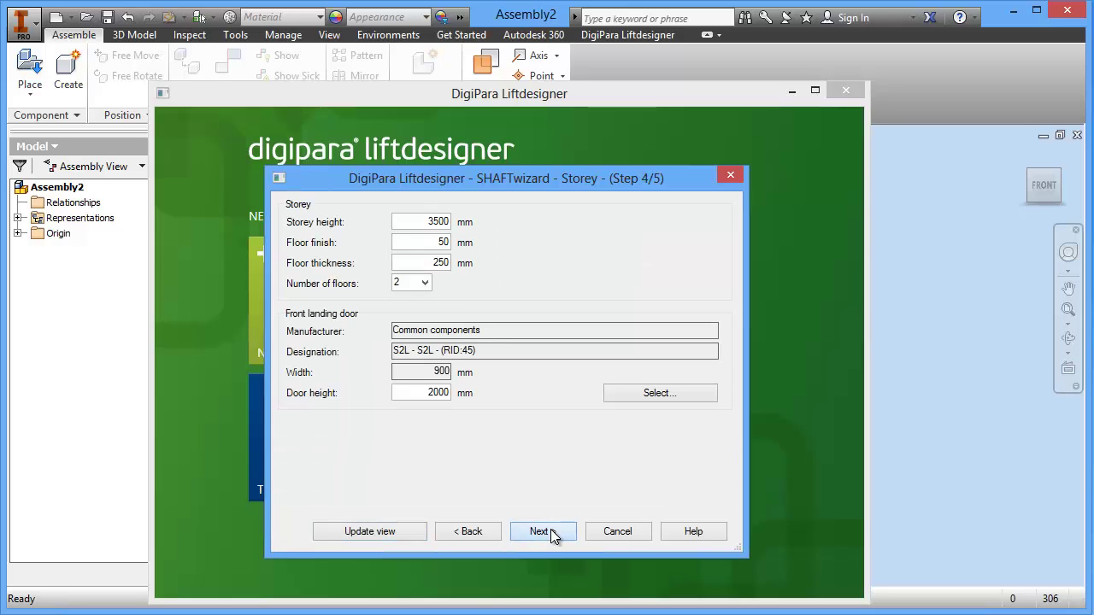
Set the number of floors to 3 and finish the shaft wizard.
click(425, 285)
click(406, 309)
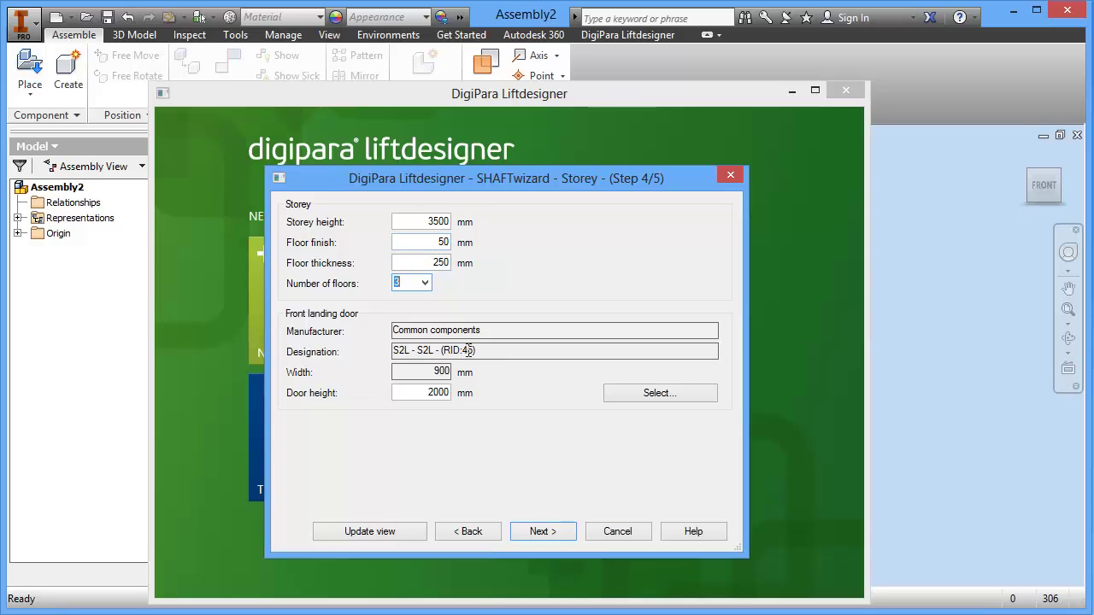
click(546, 531)
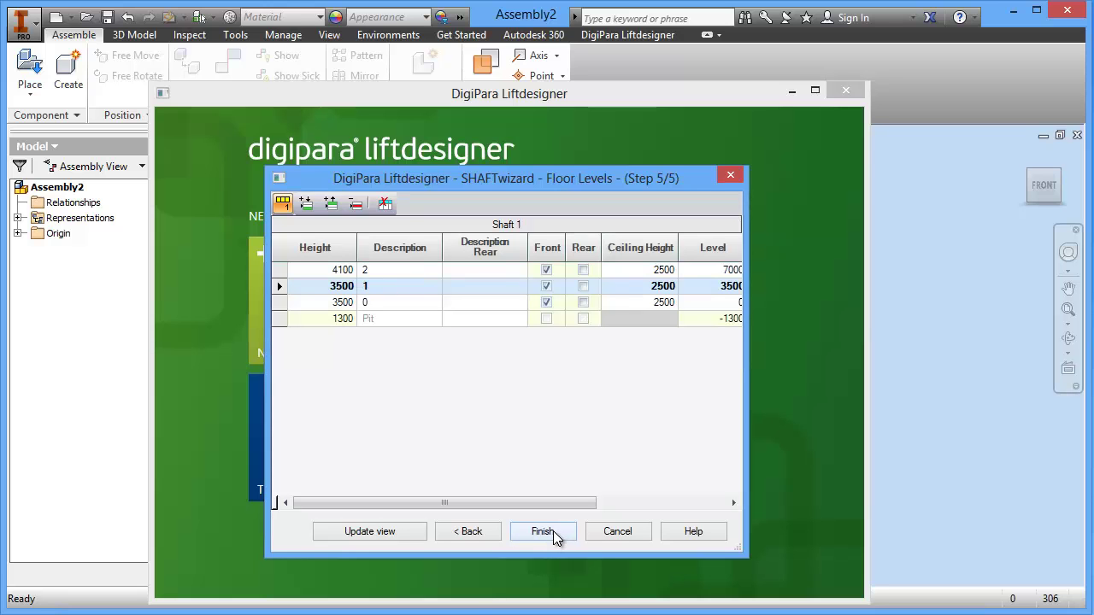
click(549, 530)
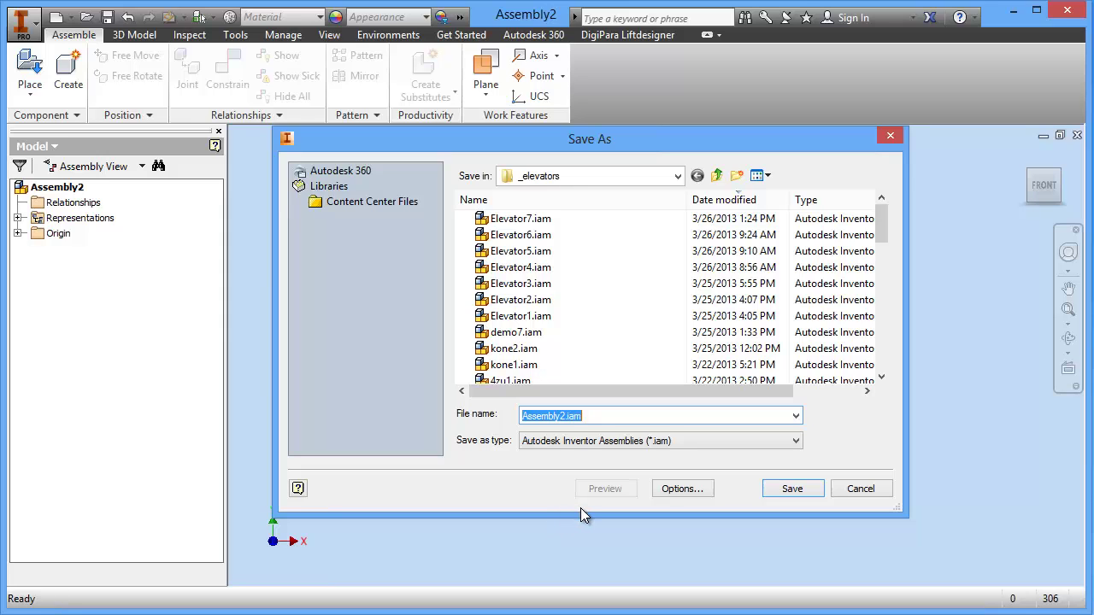
Save the new assembly under the file name Elevator8.
text(Elevator8)
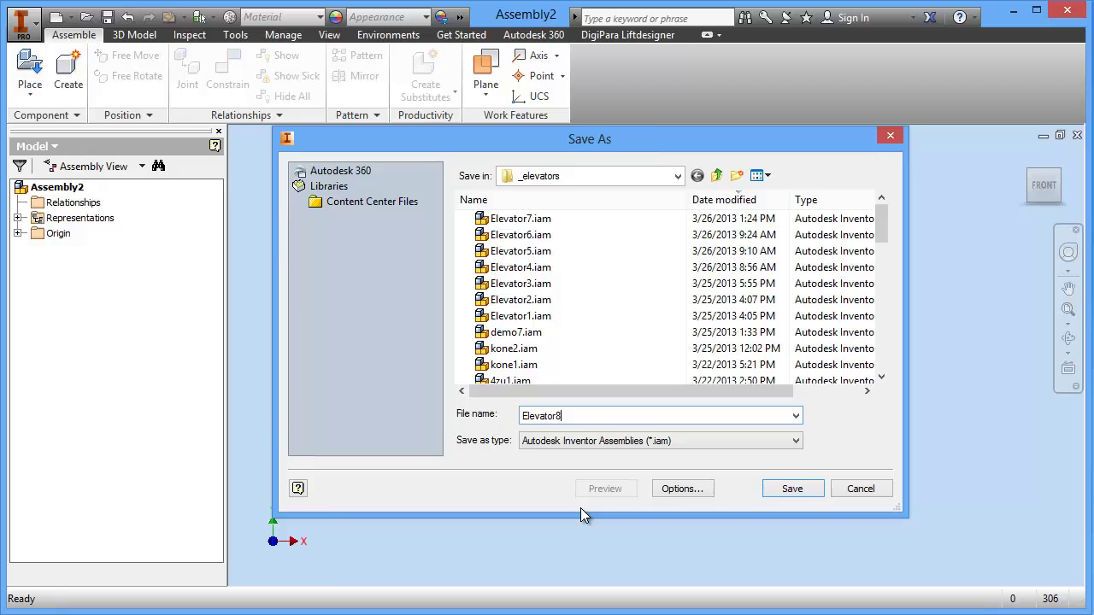
key(Return)
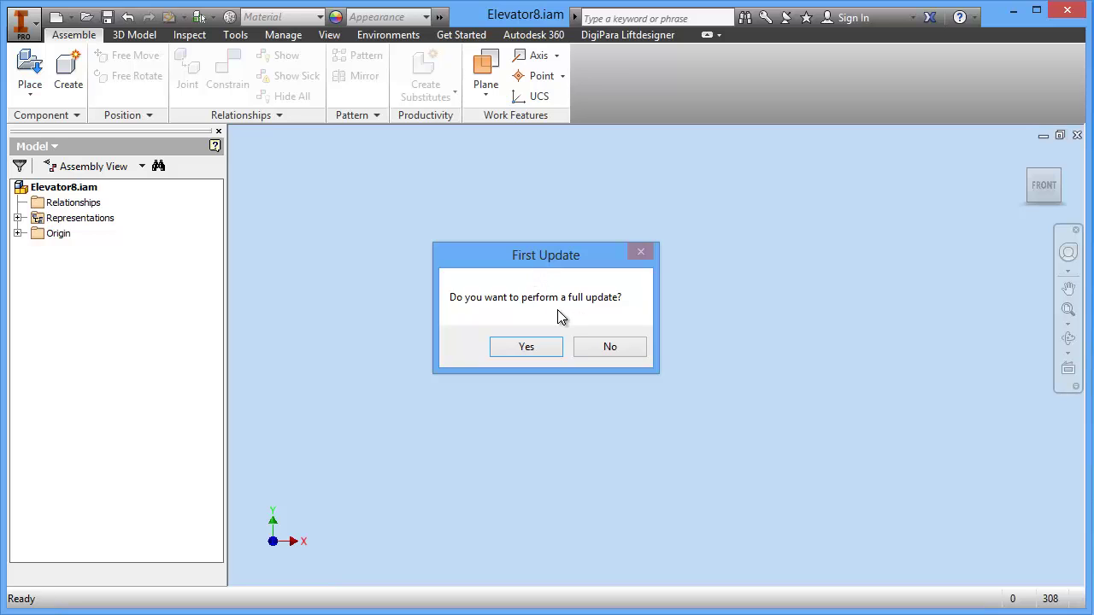
Accept the full first update, then expand LDDerivedShaft and Shaft0 and select Shaft0.
click(527, 350)
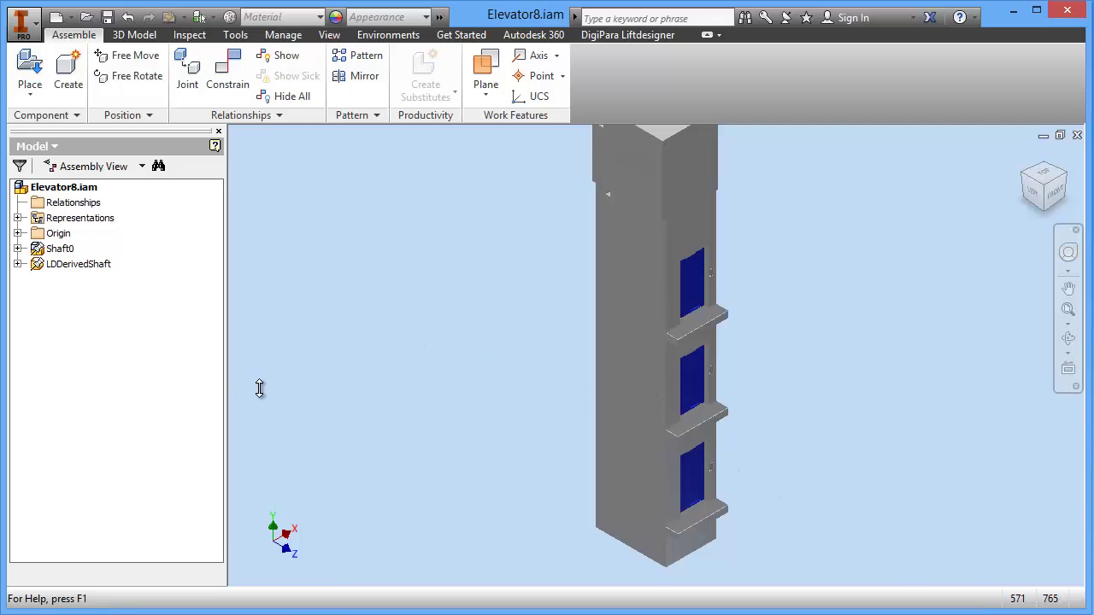
click(17, 264)
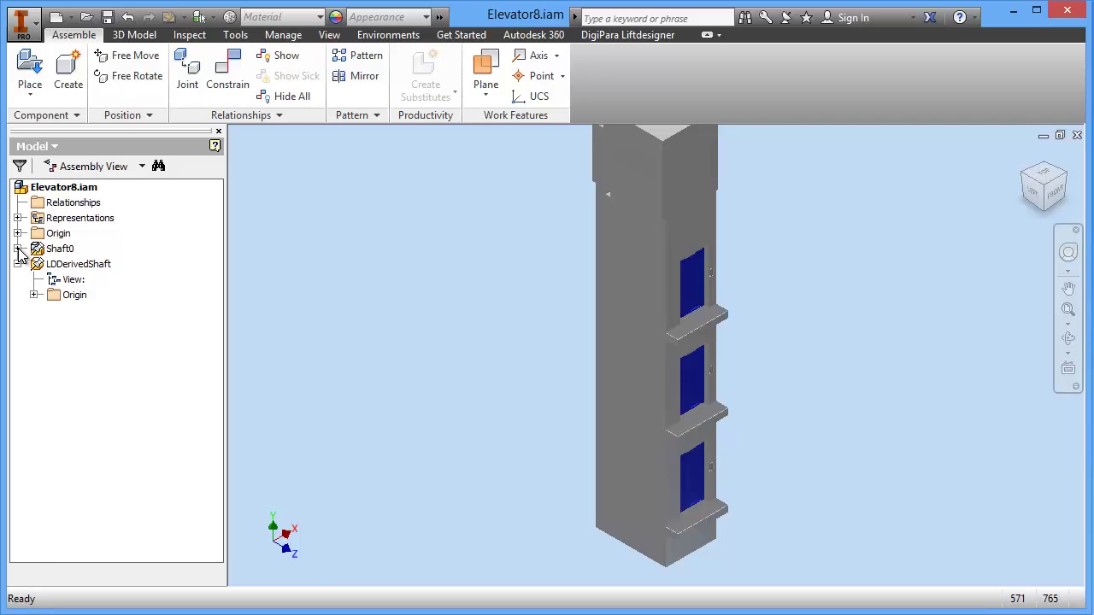
click(17, 249)
click(60, 218)
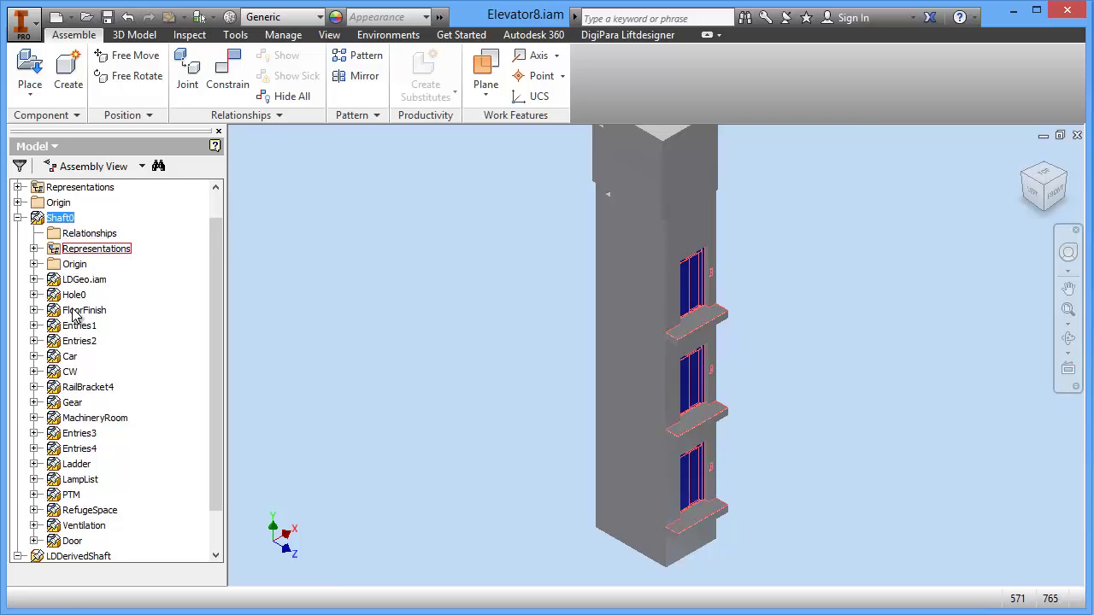
Collapse the browser lists and turn off LDDerivedShaft visibility to expose the elevator inside.
click(72, 373)
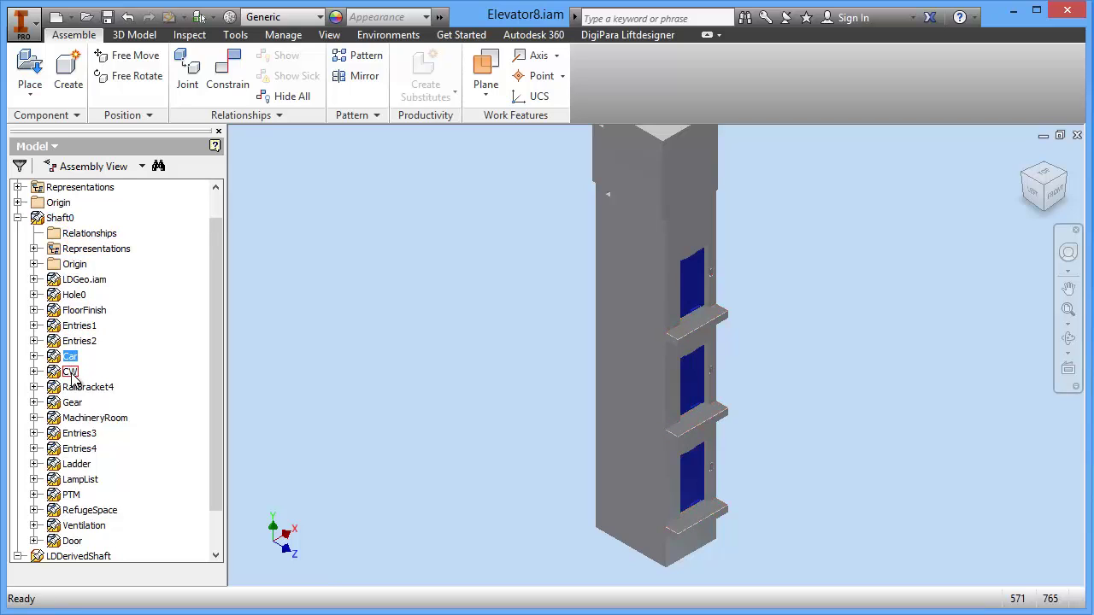
click(17, 217)
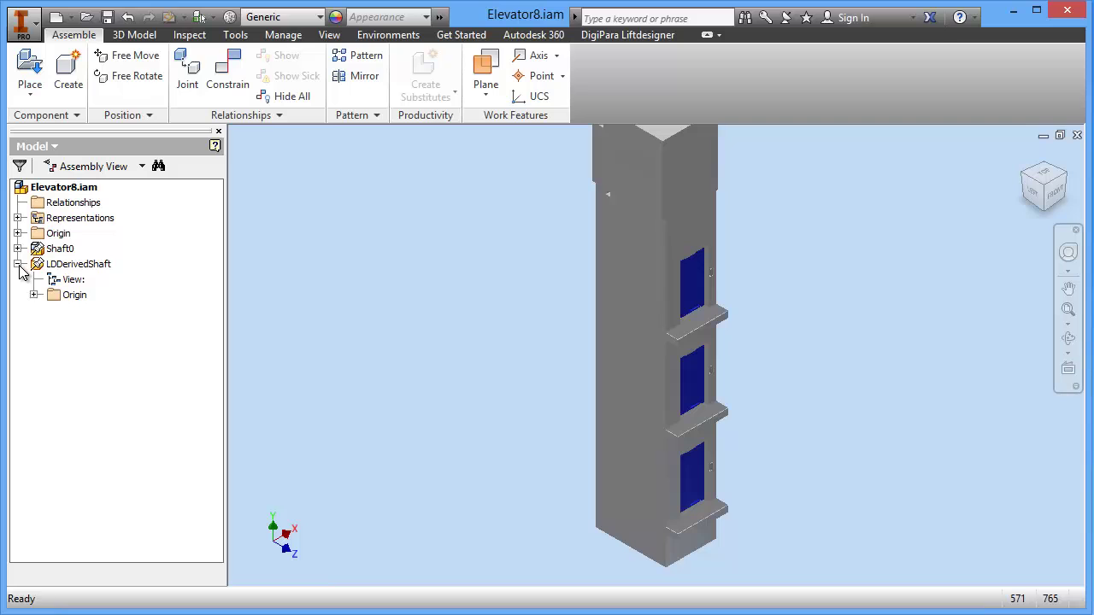
double_click(65, 270)
right_click(69, 270)
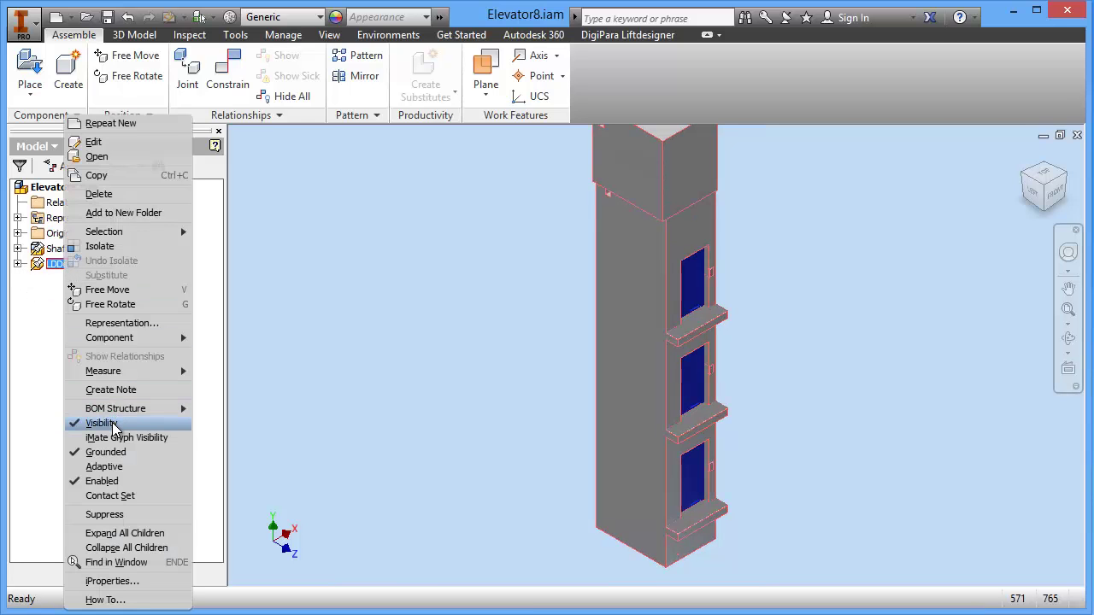
click(101, 423)
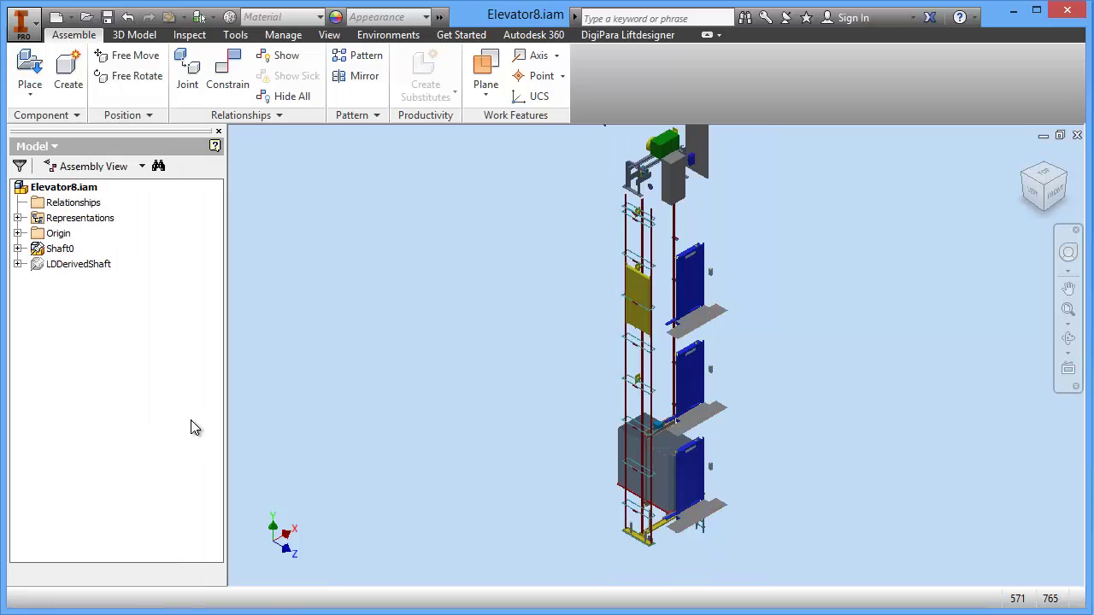
Zoom in on the exposed elevator and bring up the DigiPara Liftdesigner ribbon.
scroll(591, 425, down, 3)
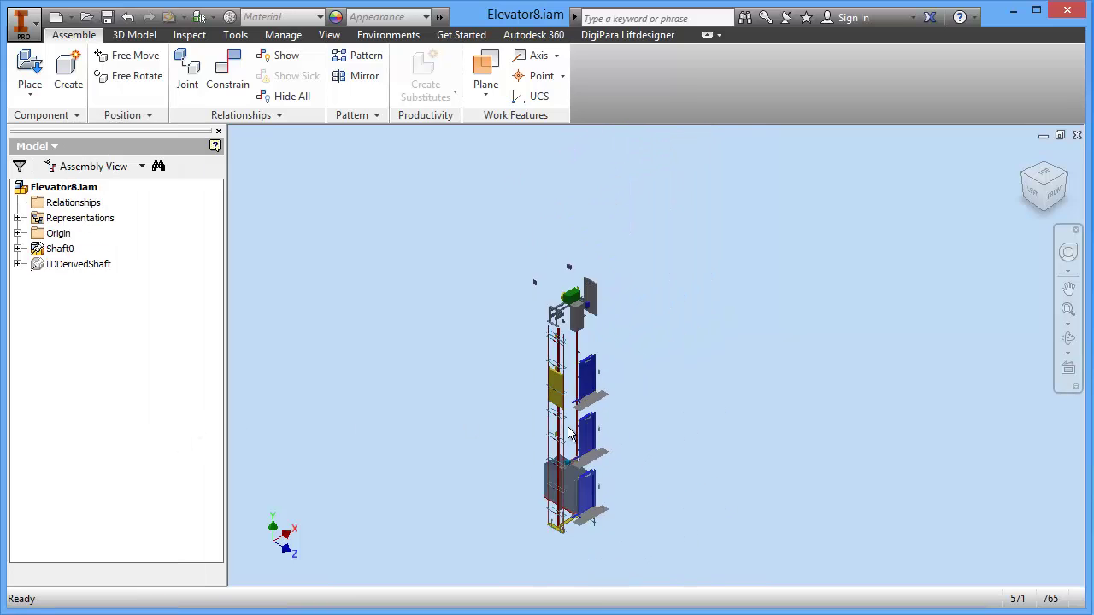
scroll(702, 355, up, 5)
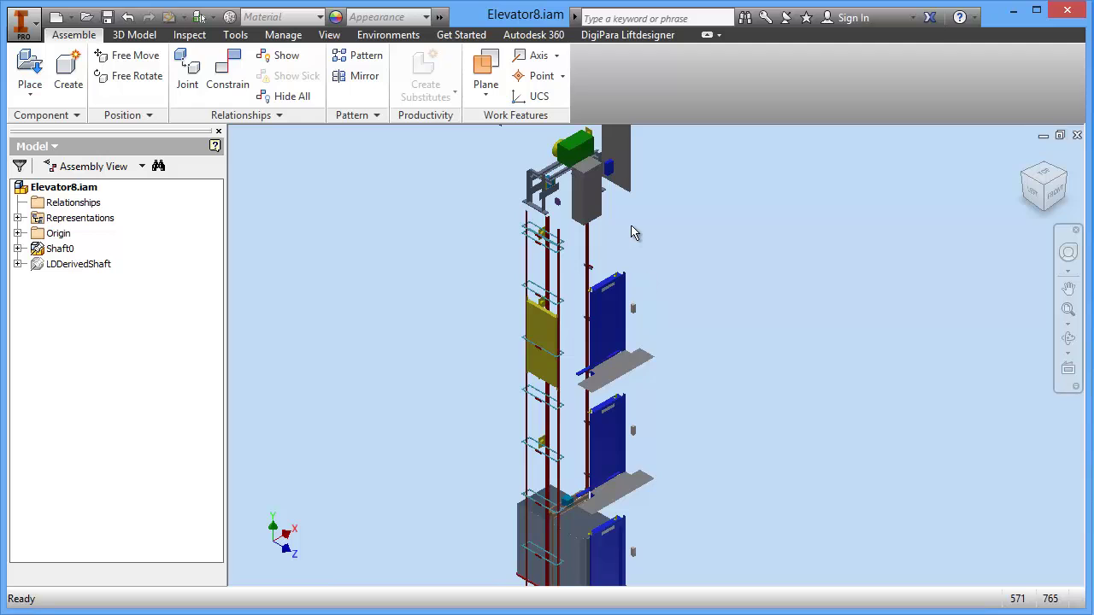
click(617, 37)
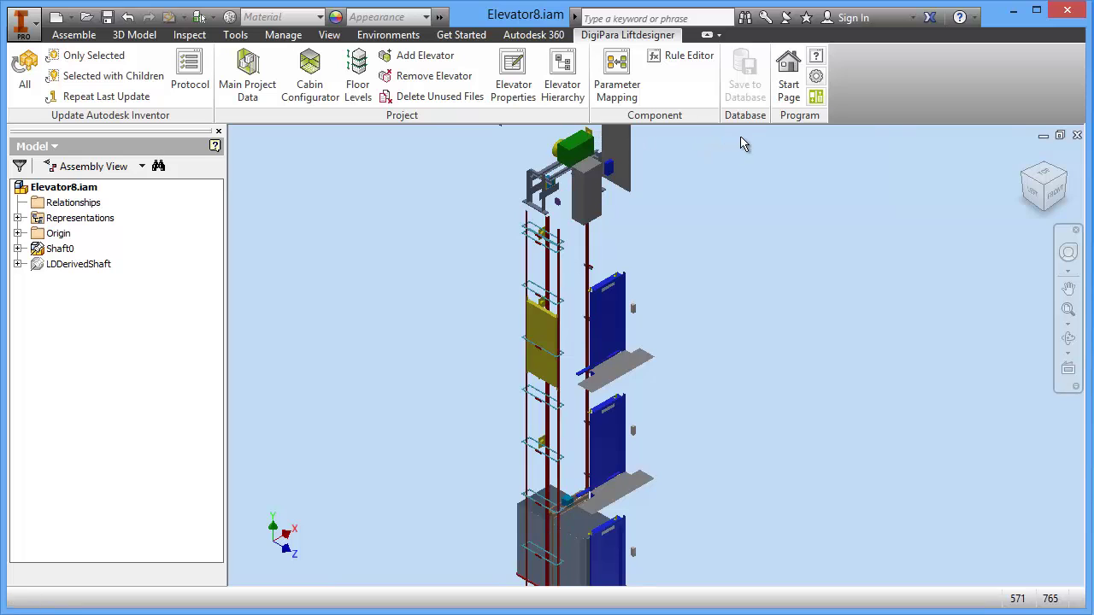
Open Elevator Properties for the Car and scroll to its dimensions, showing 1100 mm width.
click(513, 83)
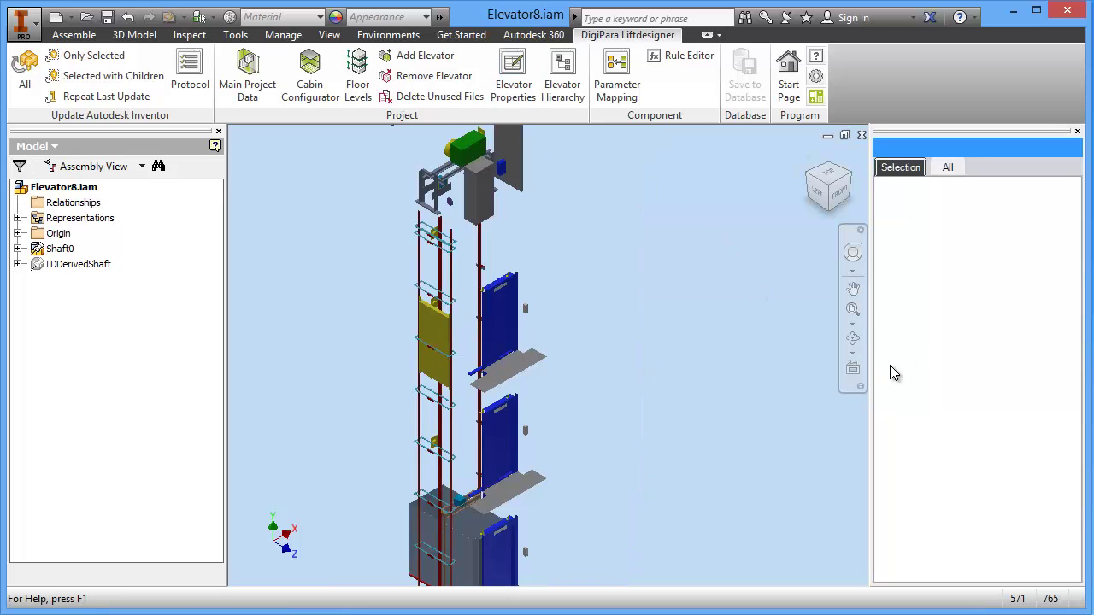
drag(873, 367, 827, 368)
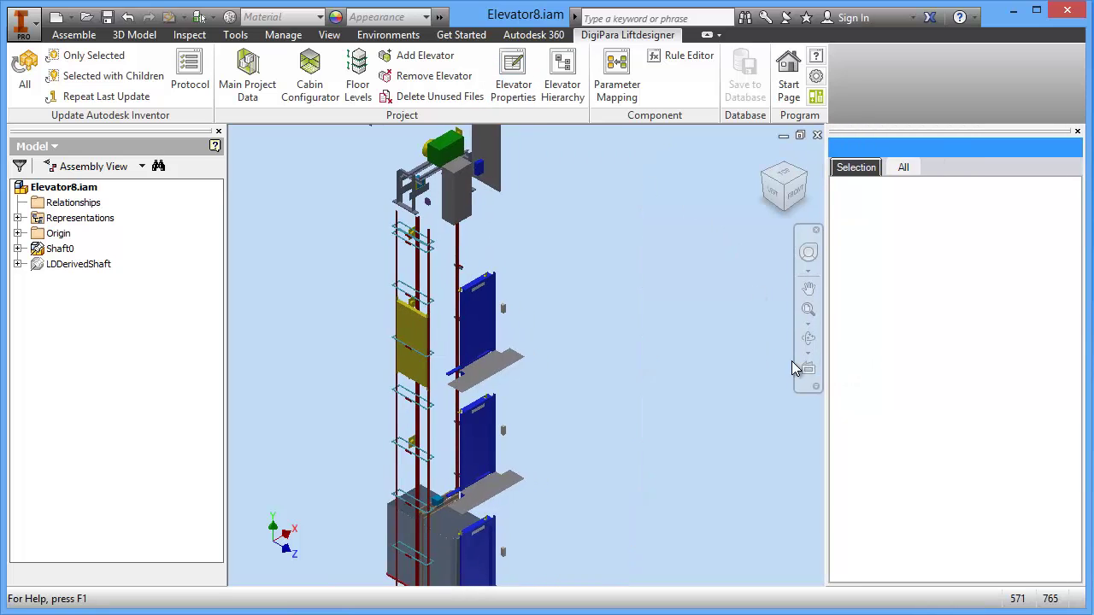
click(59, 248)
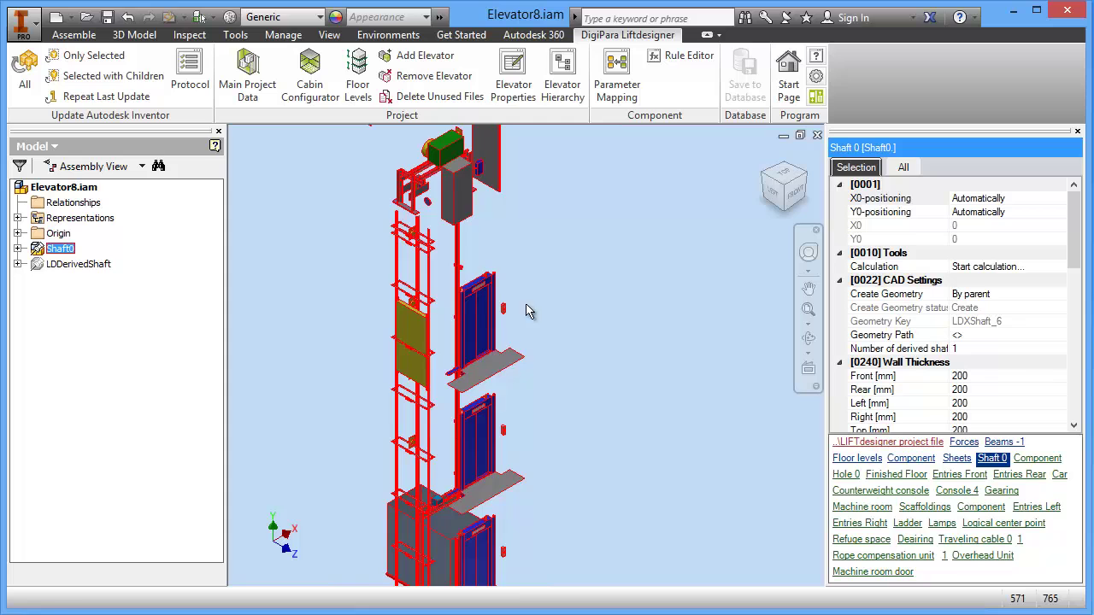
drag(1072, 253, 1085, 339)
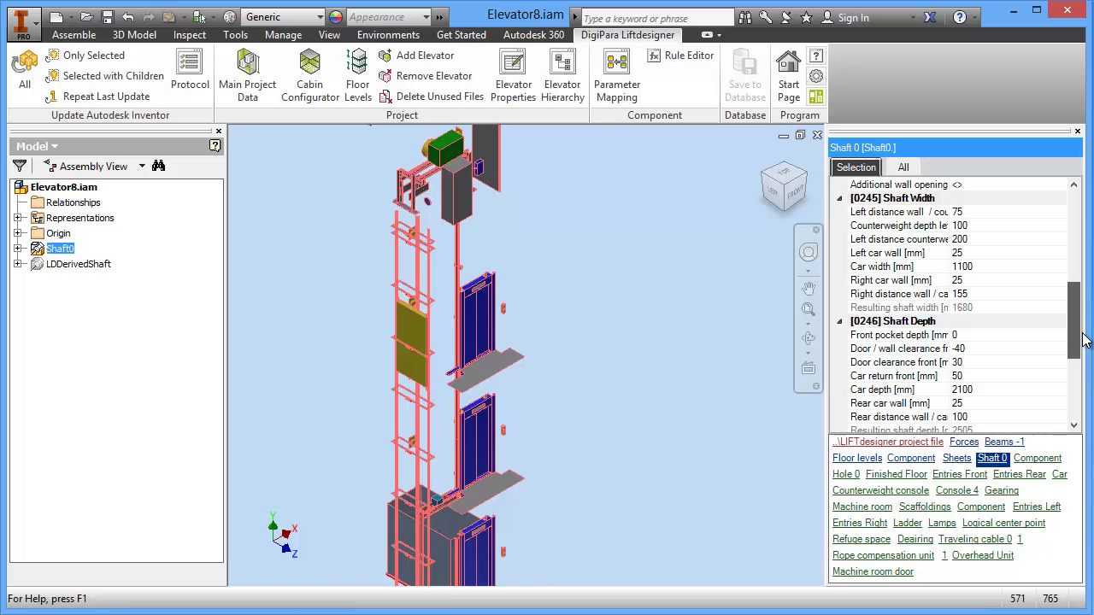
click(18, 248)
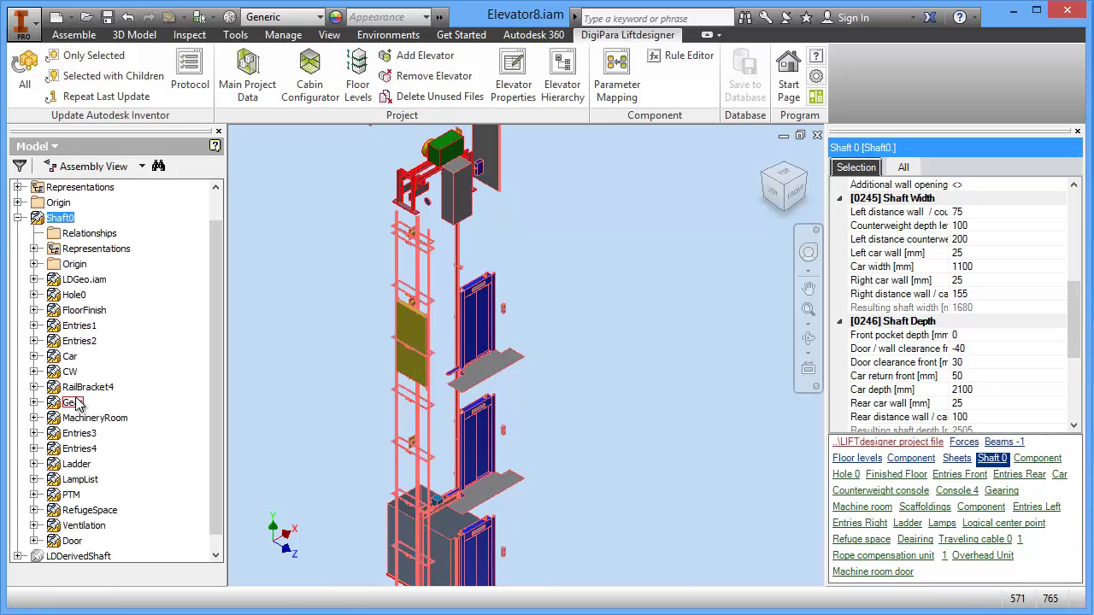
click(72, 359)
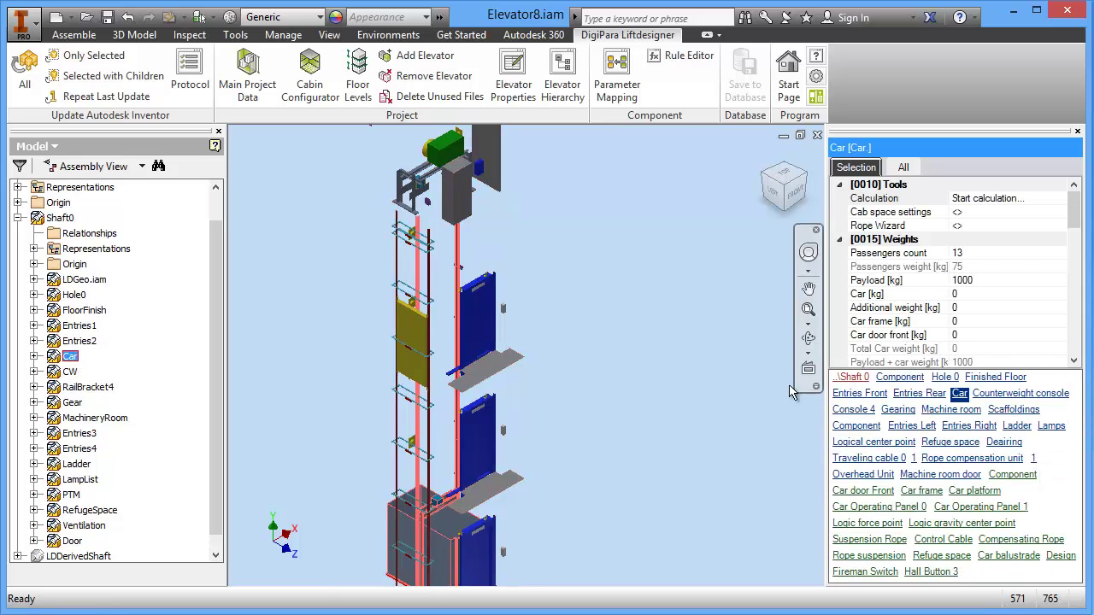
drag(1075, 220, 1080, 268)
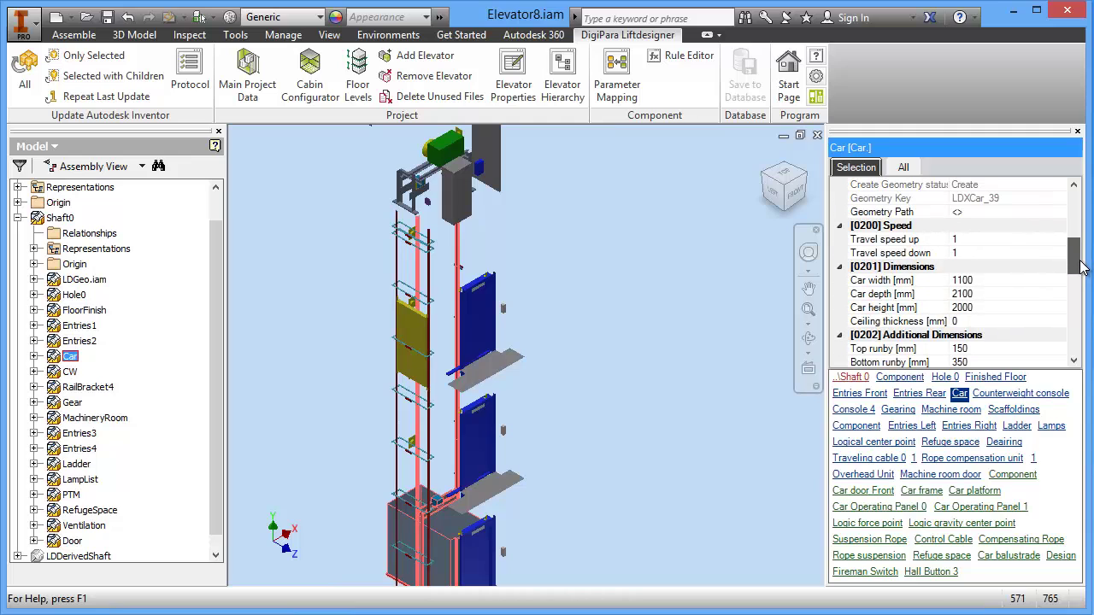
Change the car width to 1600 mm.
click(995, 279)
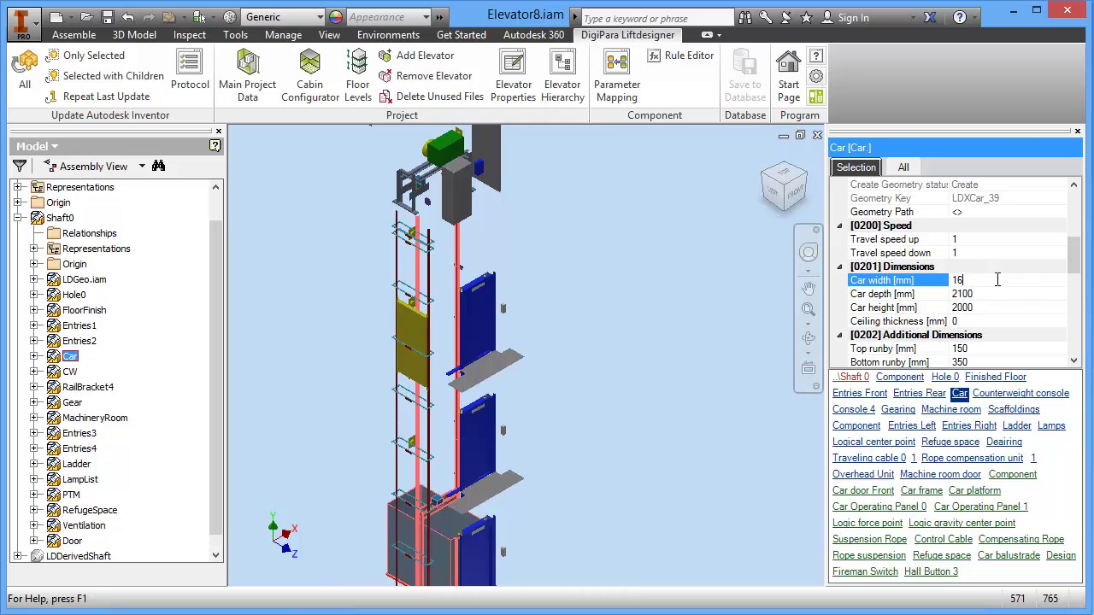
text(1600)
click(1020, 294)
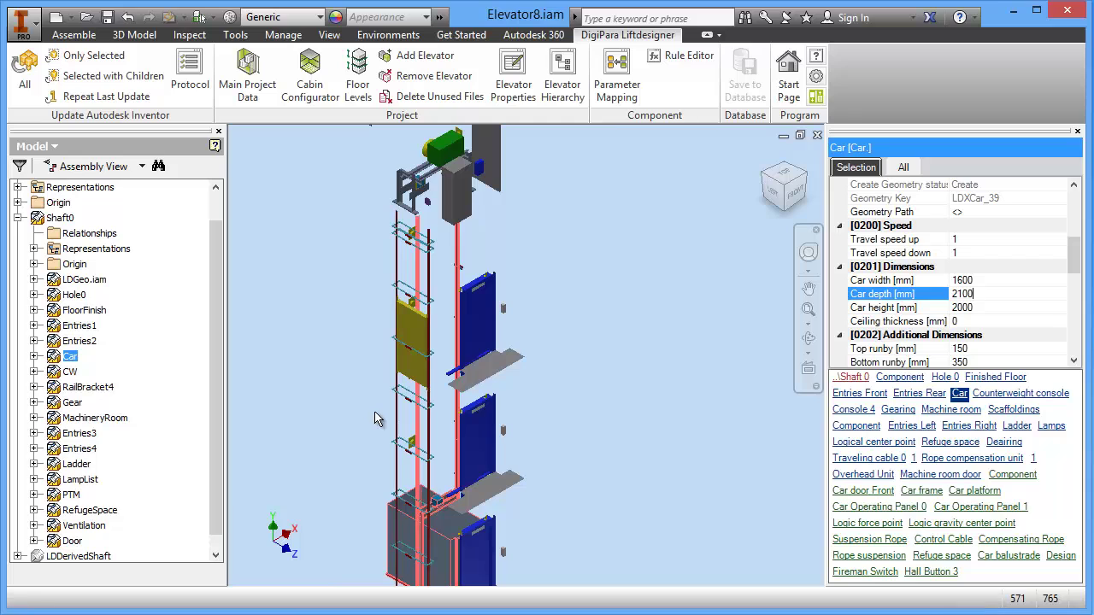
Regenerate the whole Inventor model with the new width and save Elevator8.iam.
click(26, 76)
click(439, 19)
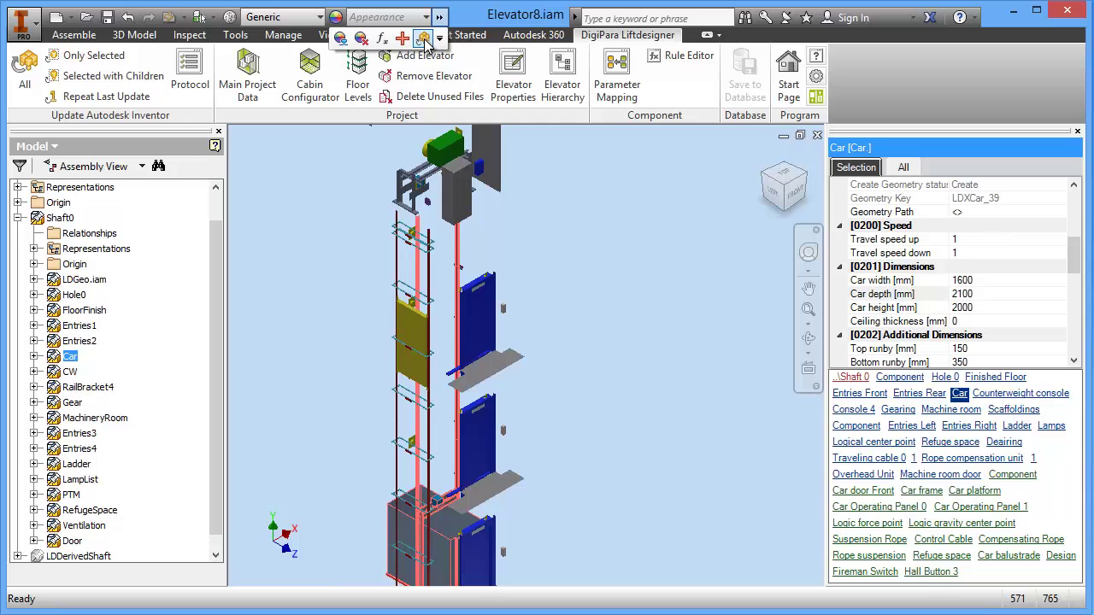
click(28, 76)
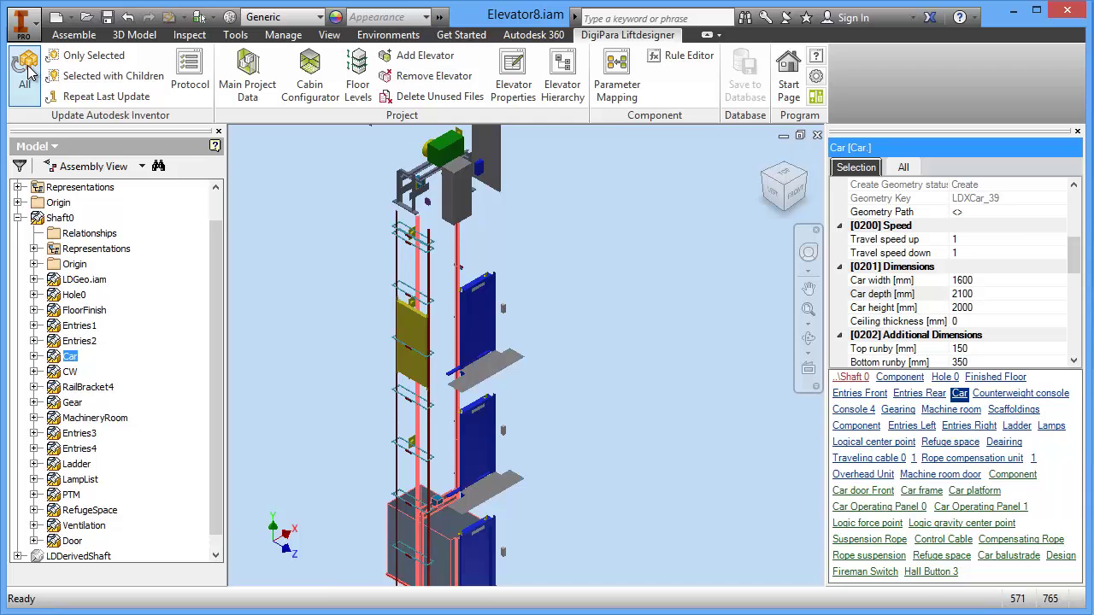
click(28, 75)
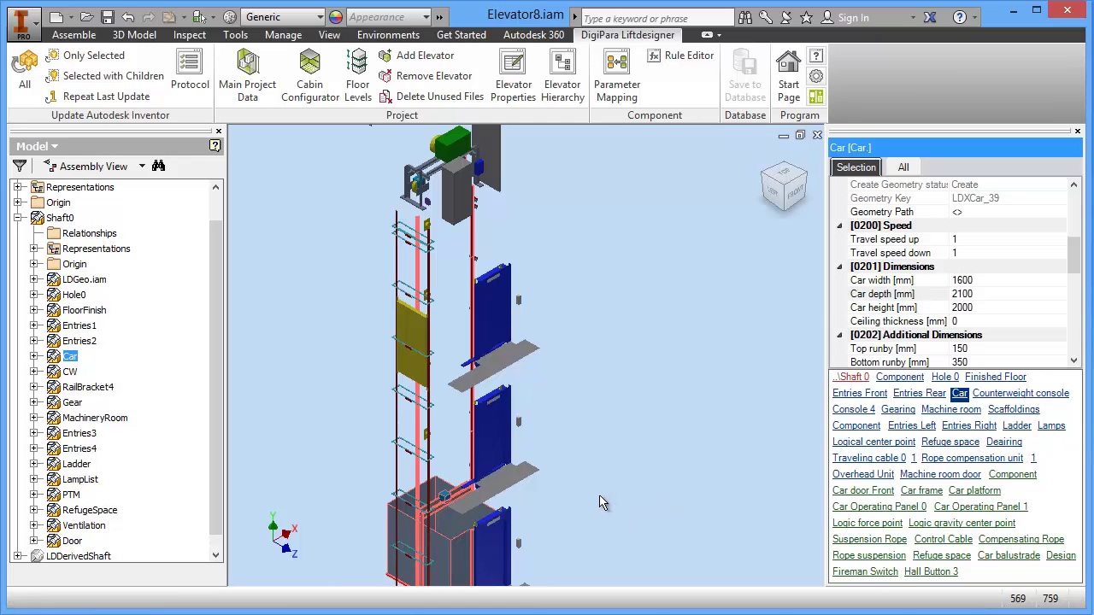
click(107, 18)
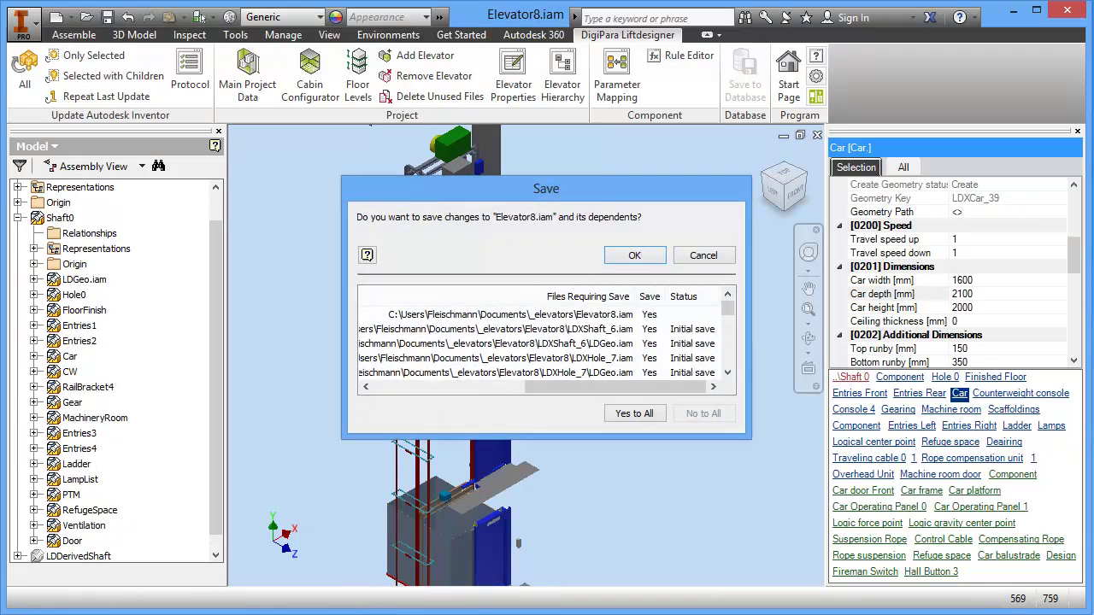